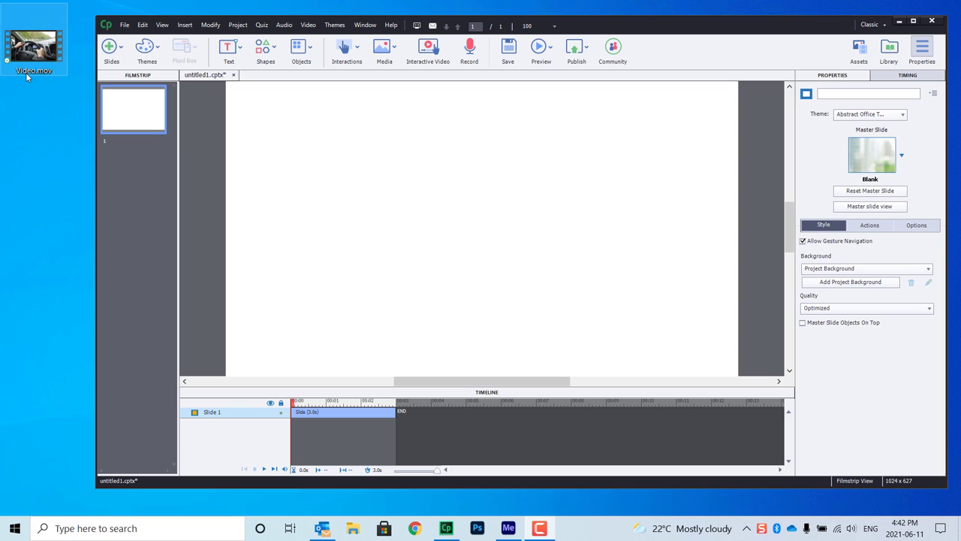
# Drop Video.mov onto the Captivate slide and accept its conversion to Video.mp4.
pyautogui.moveTo(34, 47); pyautogui.dragTo(494, 156)
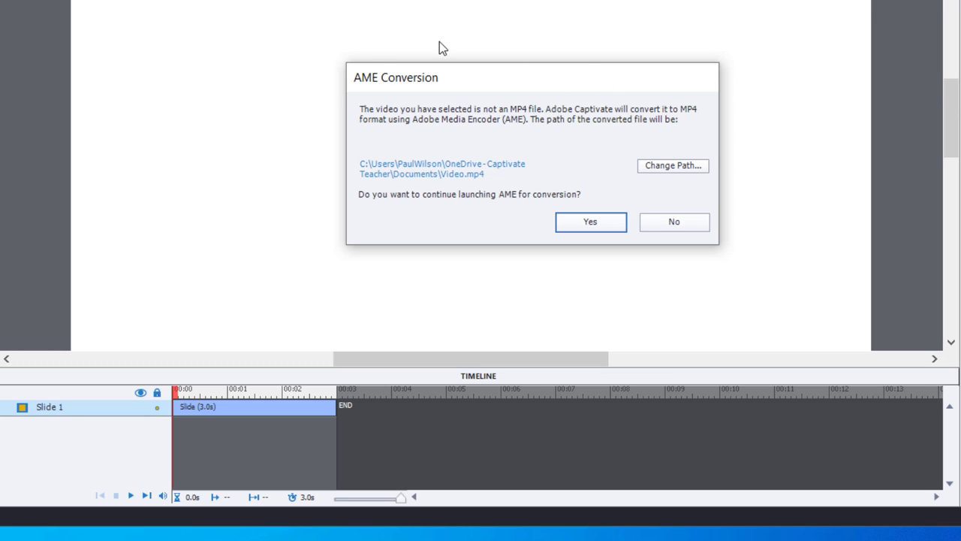
pyautogui.click(591, 222)
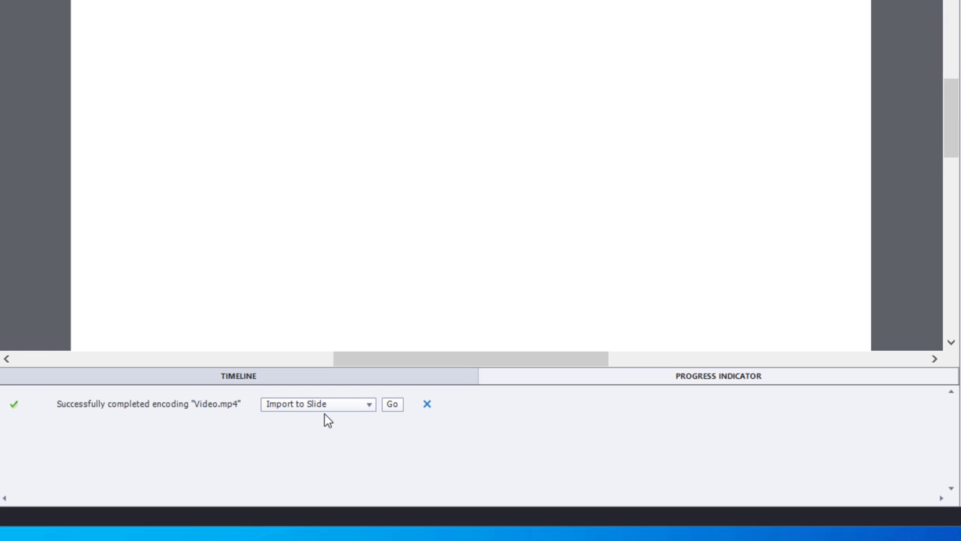
# Insert the converted Video.mp4 into the slide as a Slide Video.
pyautogui.click(395, 407)
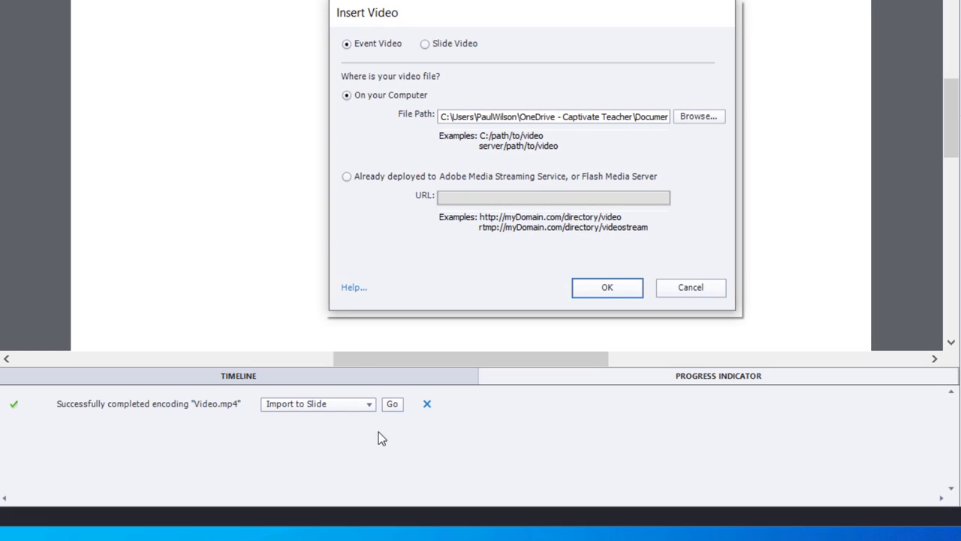
pyautogui.click(425, 44)
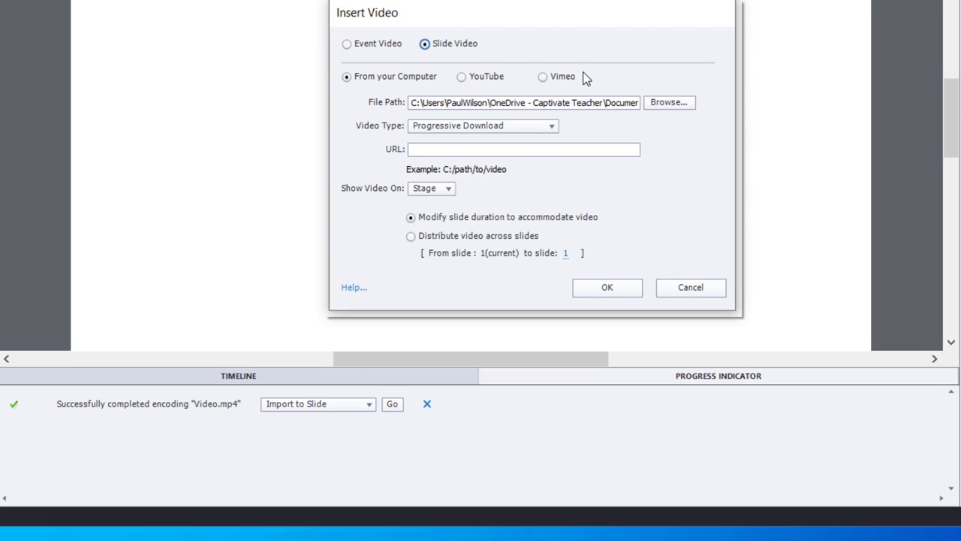
pyautogui.click(608, 288)
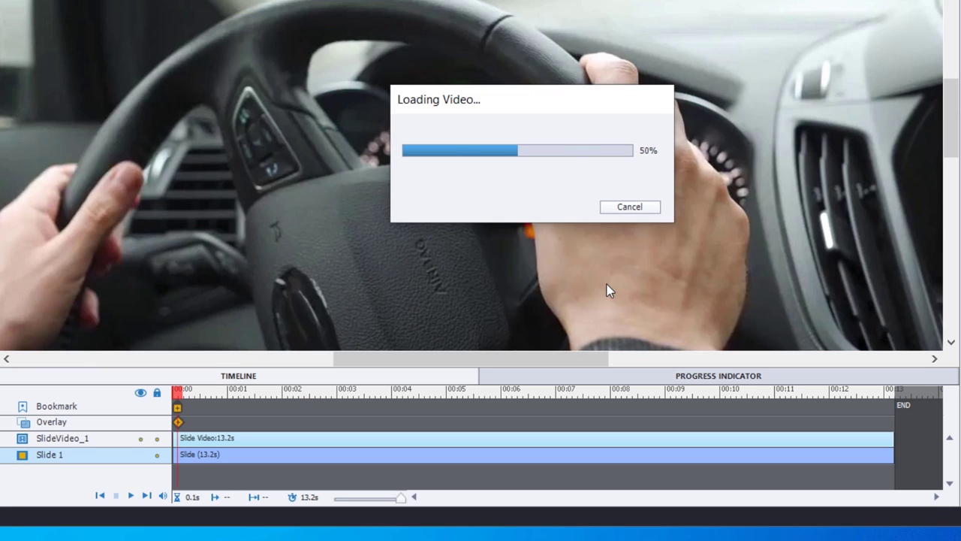
# Locate the slide video in the project Library and open its properties.
pyautogui.click(601, 212)
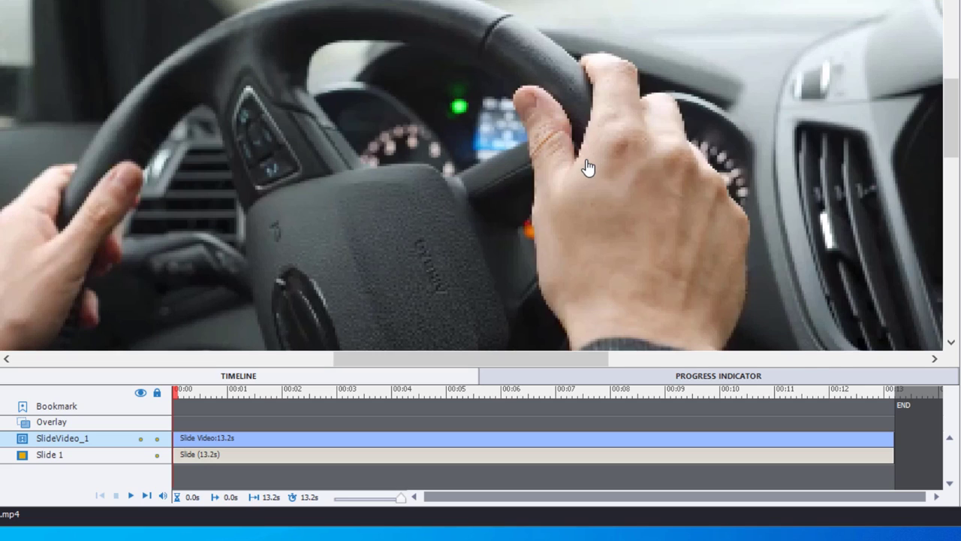
pyautogui.rightClick(586, 167)
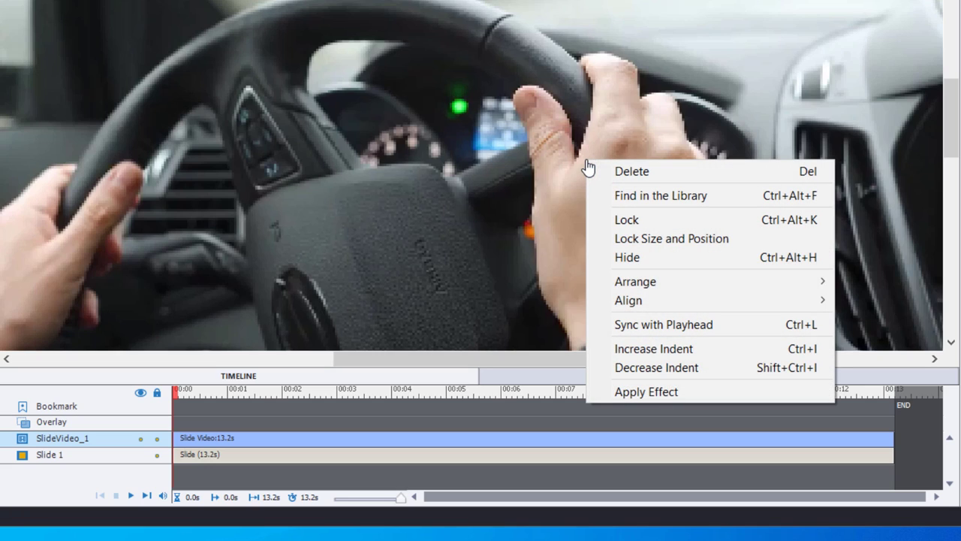
pyautogui.click(665, 199)
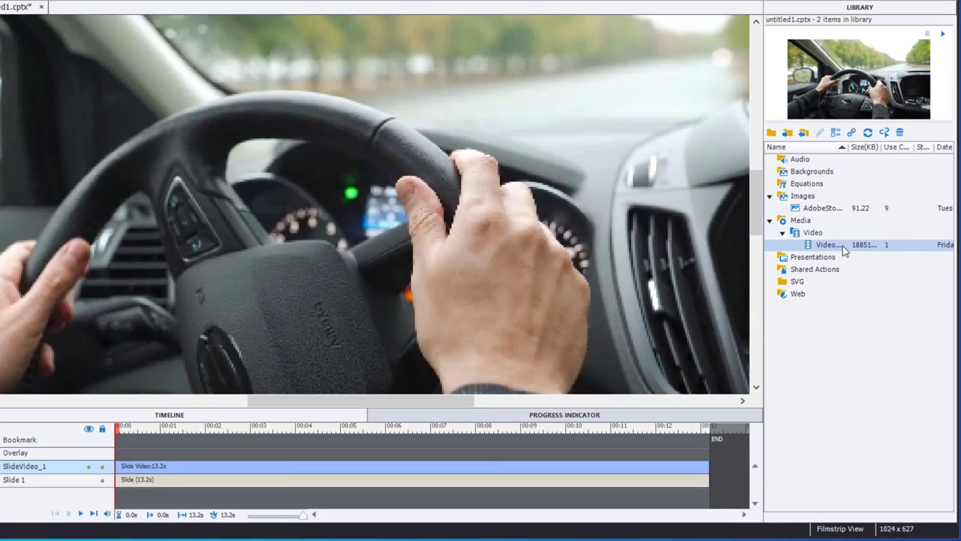
pyautogui.doubleClick(842, 246)
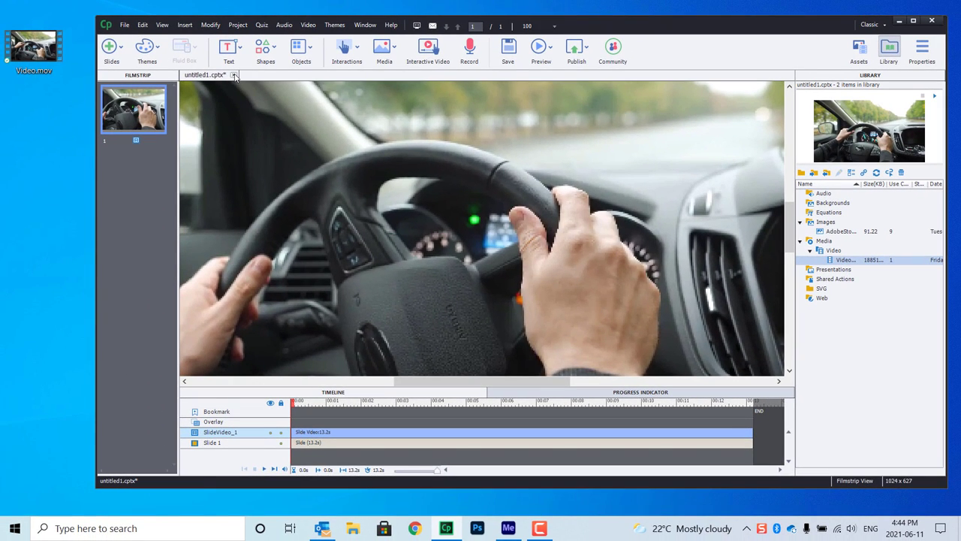
# Close the untitled Captivate project and return to the desktop.
pyautogui.click(235, 75)
pyautogui.click(572, 275)
pyautogui.press('super+d')
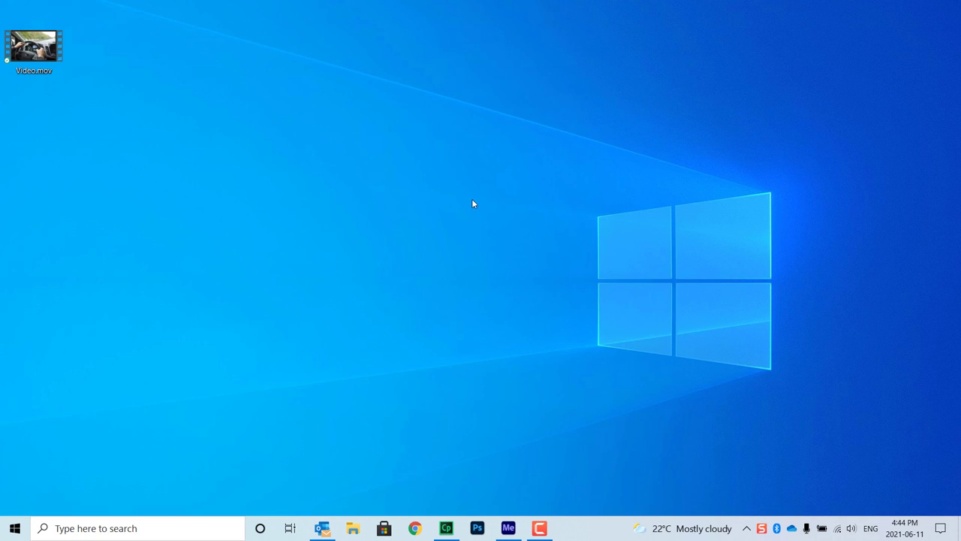
# Launch Media Encoder and queue Video.mov with the H.264 Match Source - High bitrate preset.
pyautogui.click(512, 530)
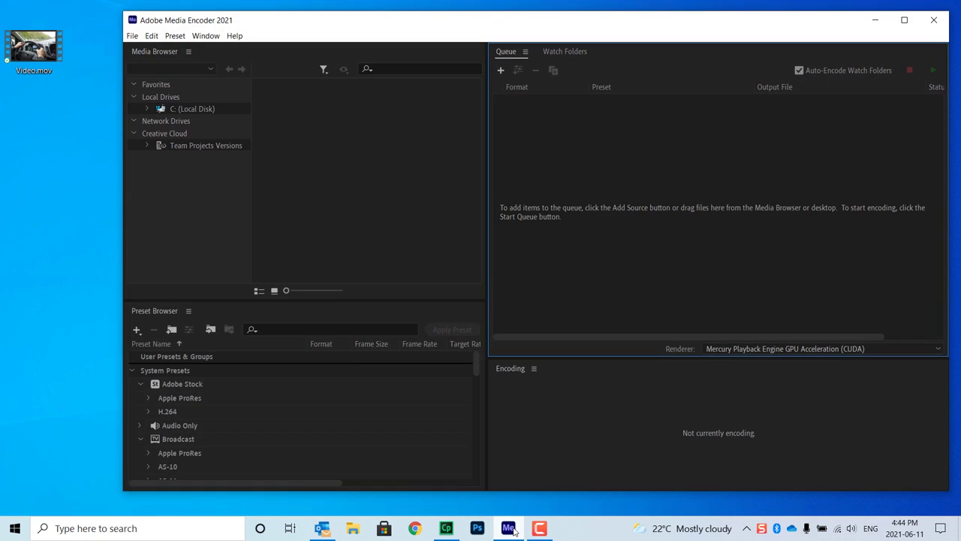
pyautogui.click(49, 54)
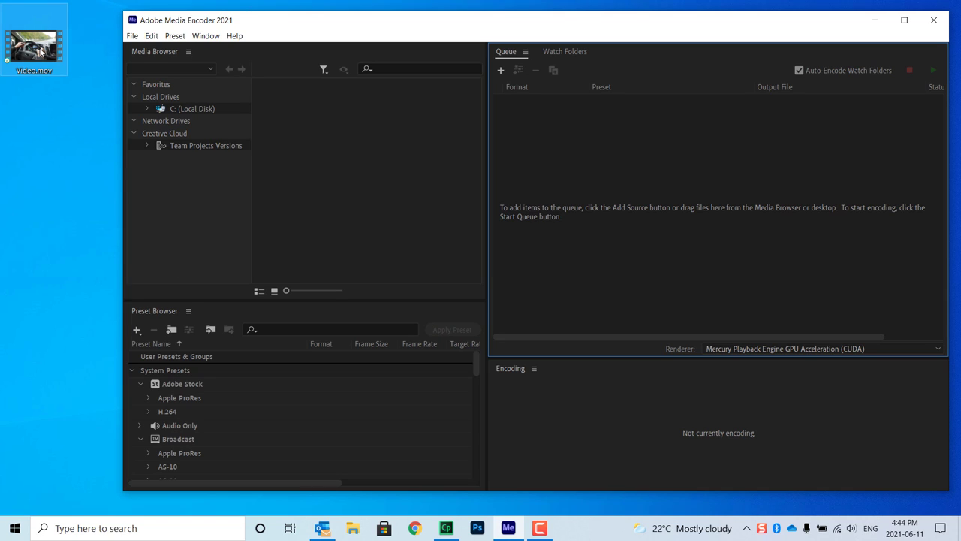
pyautogui.moveTo(42, 53); pyautogui.dragTo(655, 180)
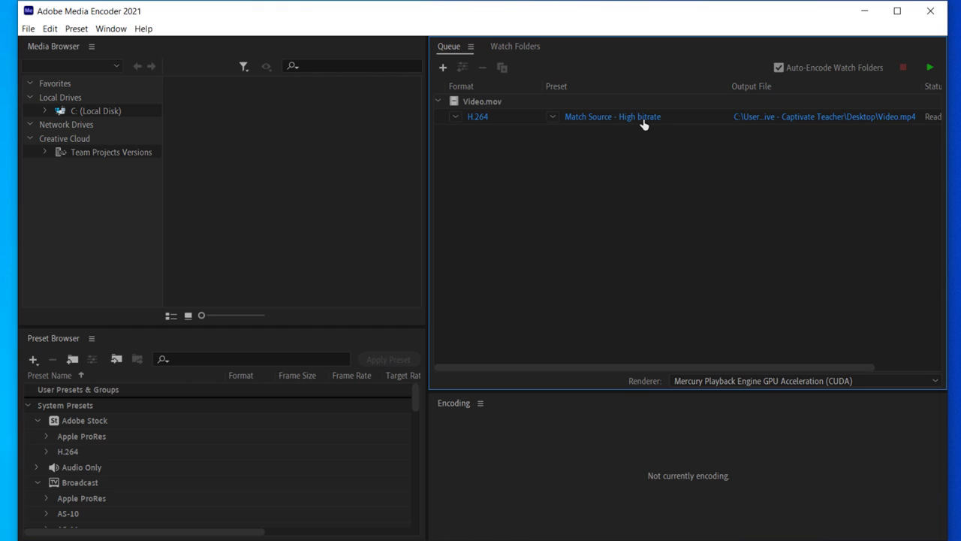
pyautogui.moveTo(643, 124)
# Open the maximized Export Settings and uncheck Match Source for the 1920 × 1080 frame size.
pyautogui.click(620, 123)
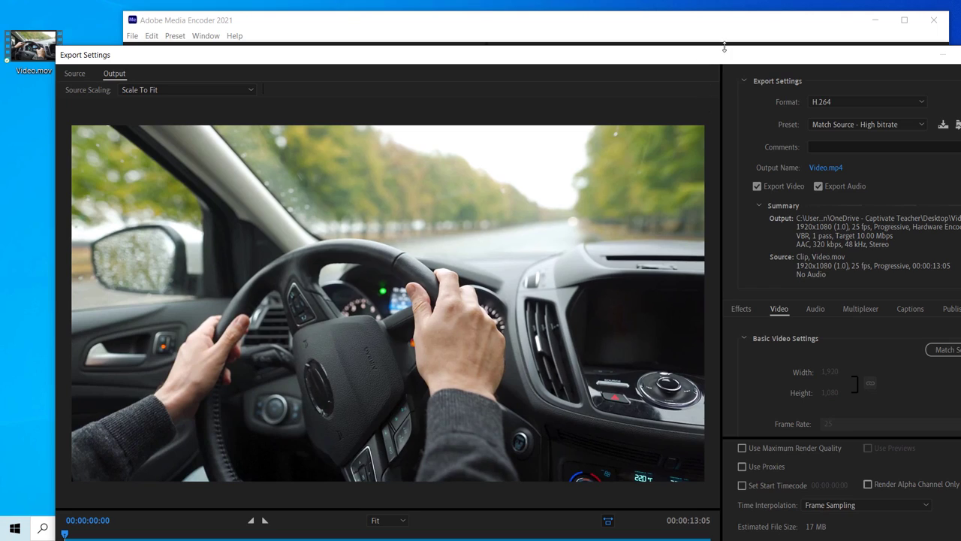
pyautogui.doubleClick(719, 58)
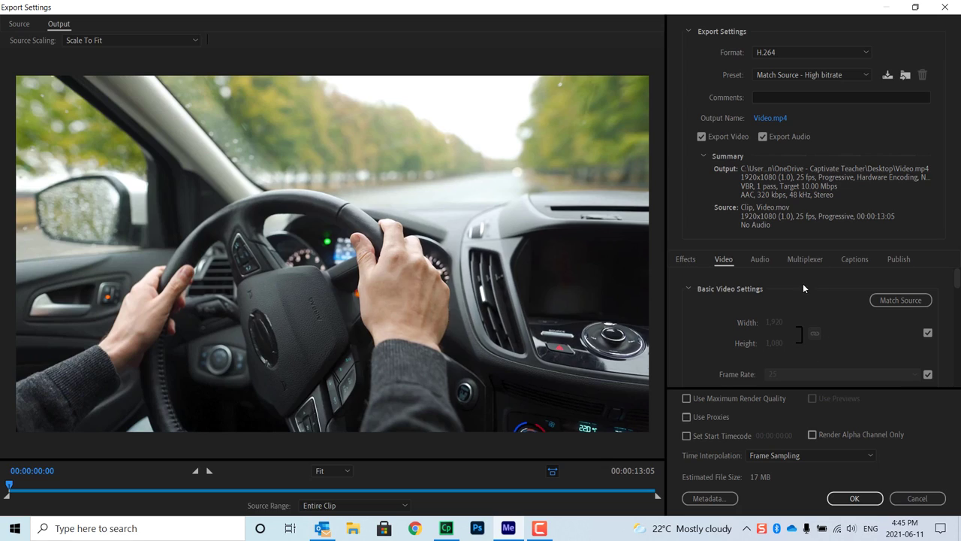
pyautogui.click(761, 262)
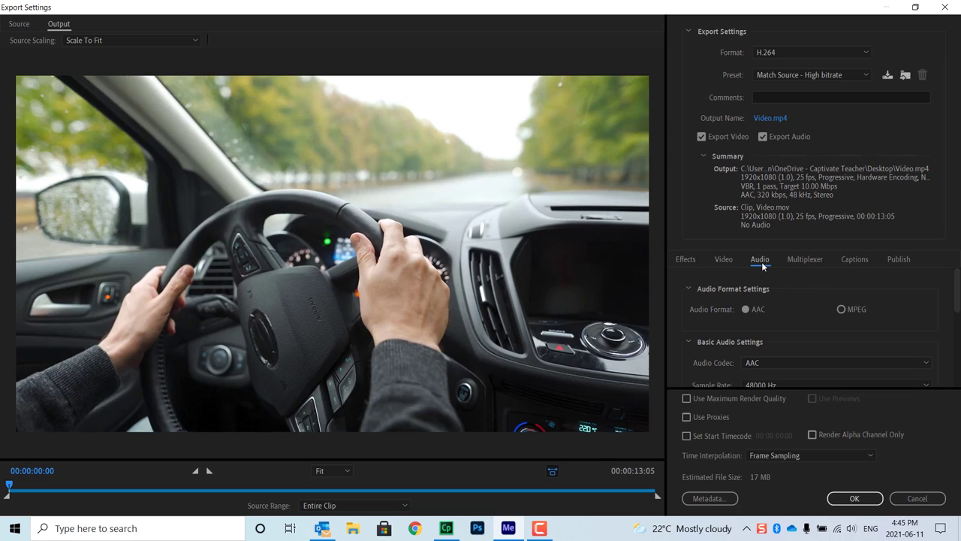
pyautogui.click(725, 259)
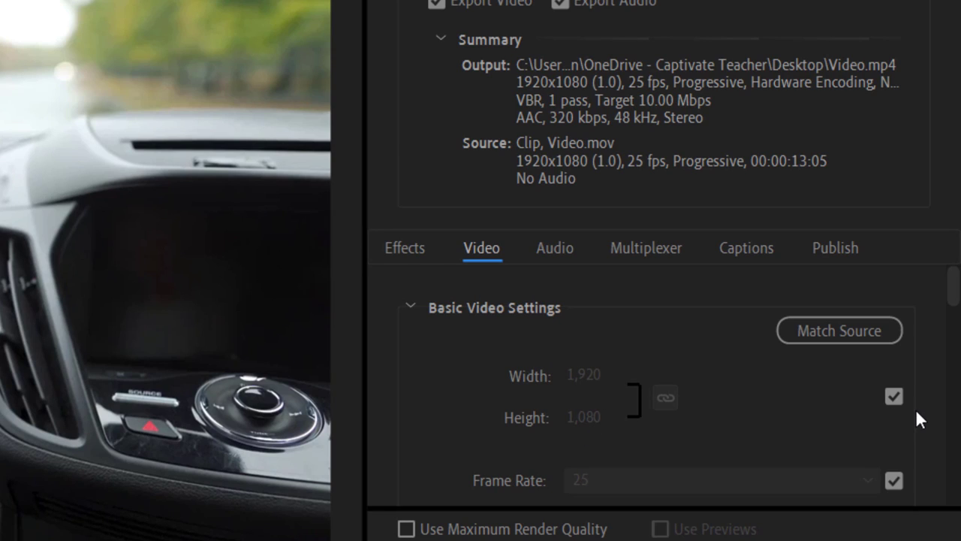
pyautogui.click(893, 395)
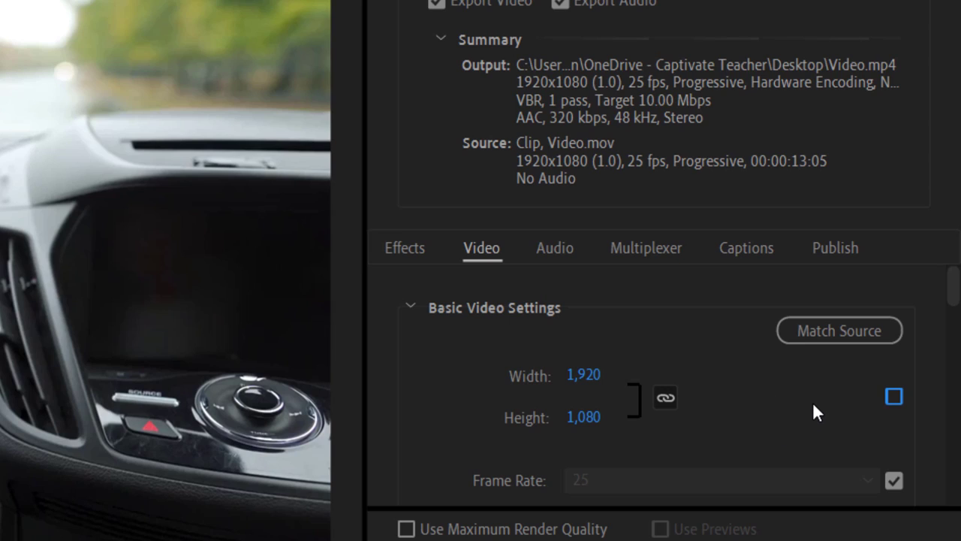
# Set the linked output frame size to 1024 × 576.
pyautogui.click(581, 423)
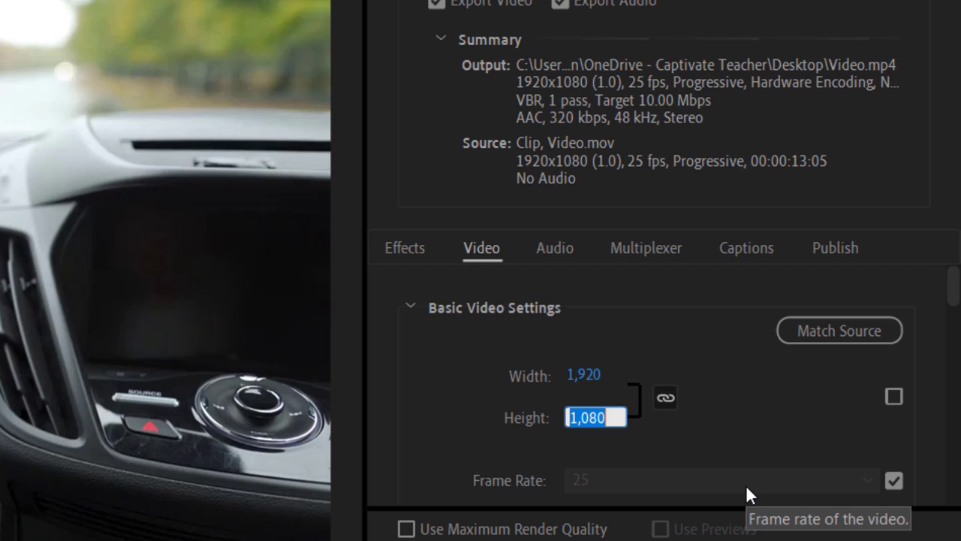
pyautogui.write('627')
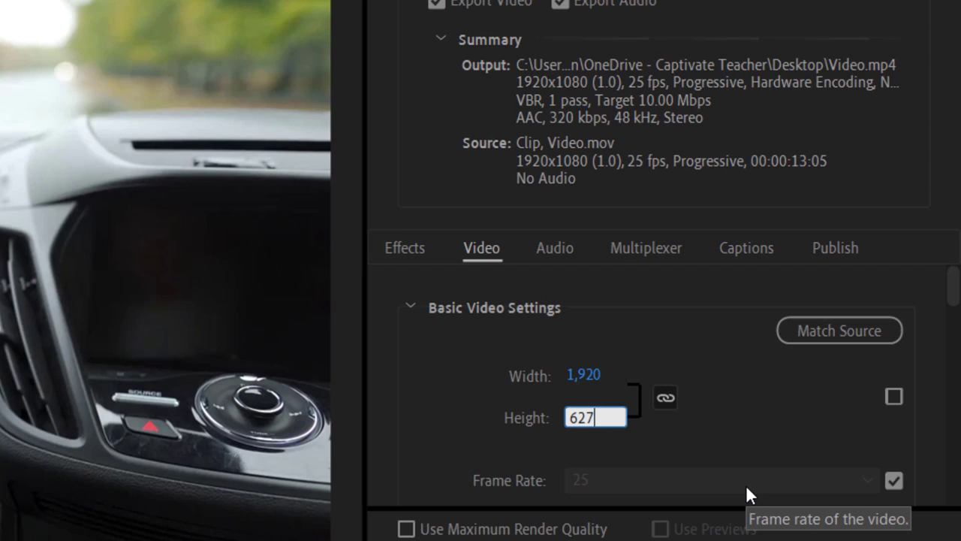
pyautogui.press('Return')
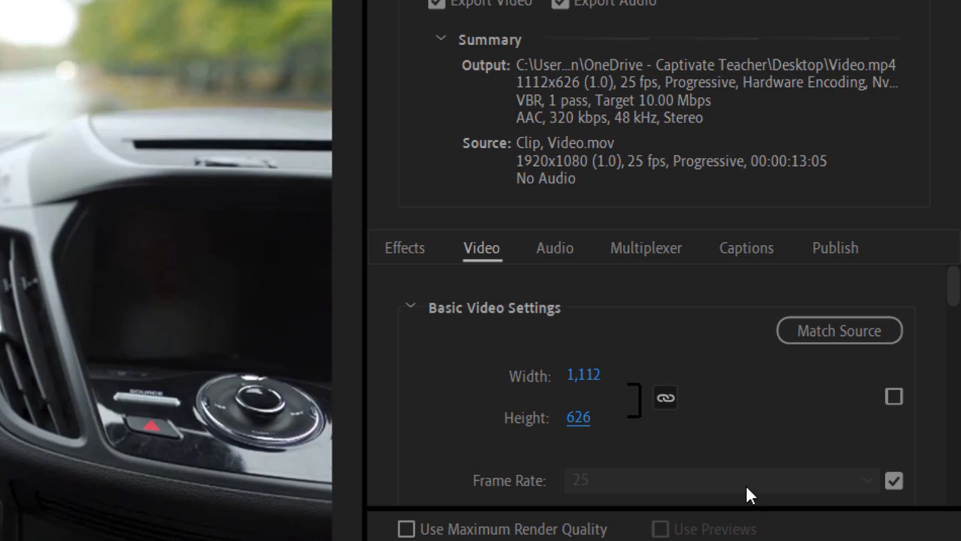
pyautogui.click(588, 375)
pyautogui.write('1024')
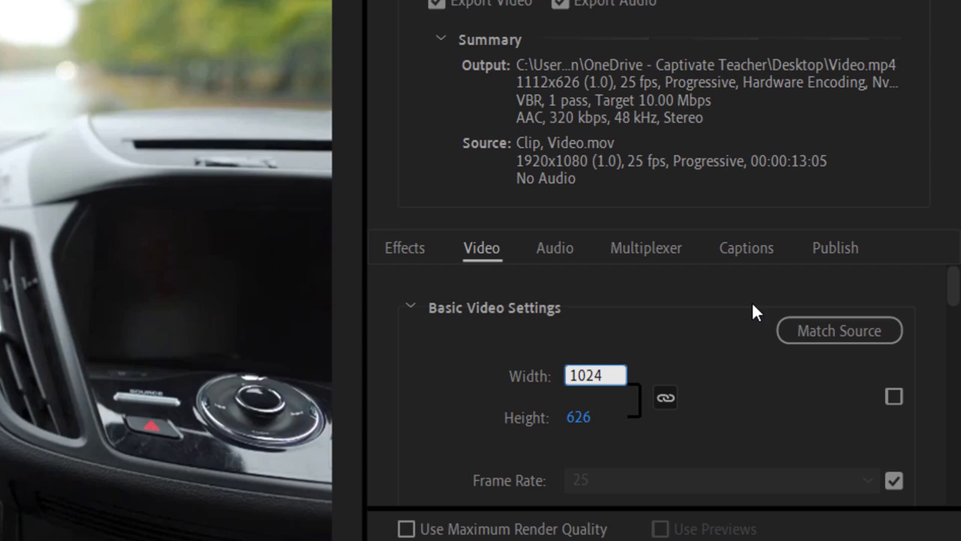
pyautogui.press('Return')
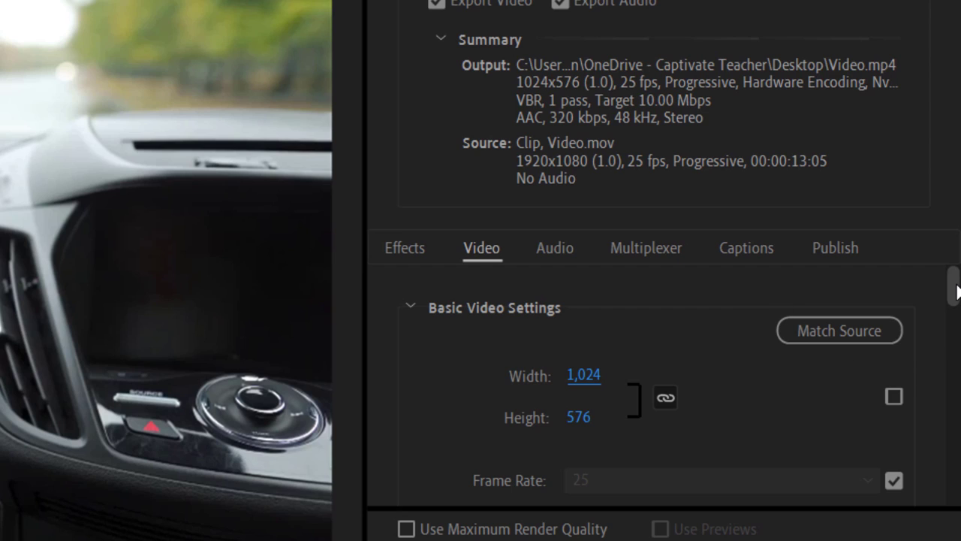
# Set the Target Bitrate to 1.5 Mbps, bringing the estimated size to 3 MB.
pyautogui.moveTo(954, 278); pyautogui.dragTo(954, 464)
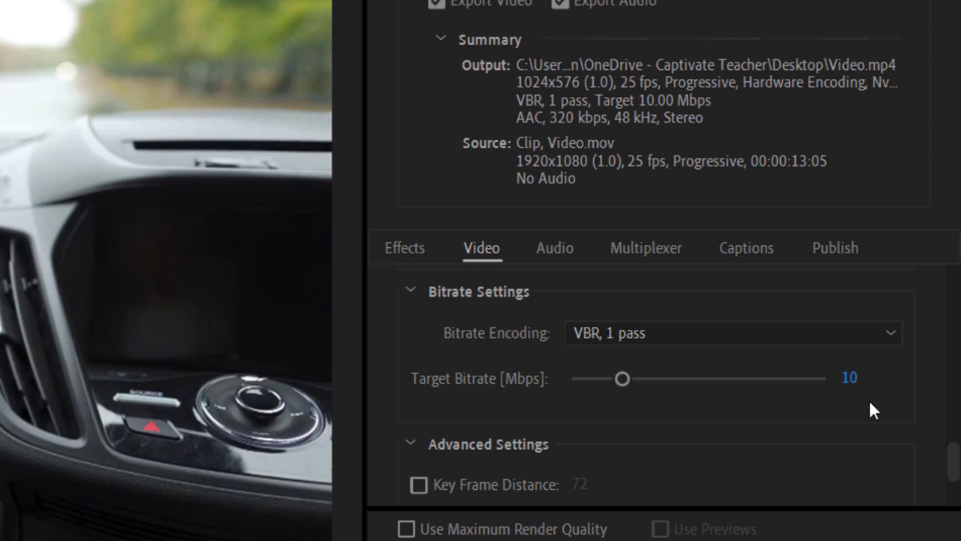
pyautogui.click(853, 381)
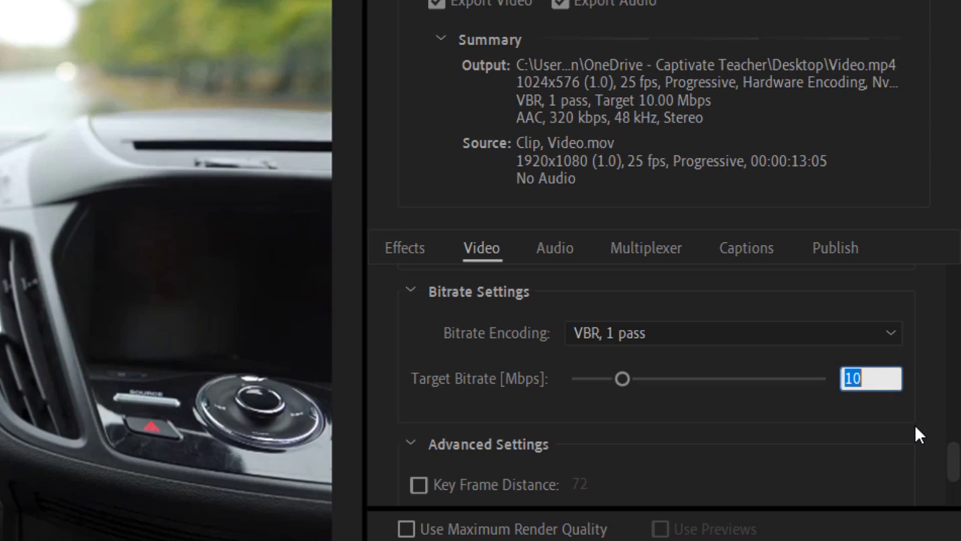
pyautogui.write('1.5')
pyautogui.press('Return')
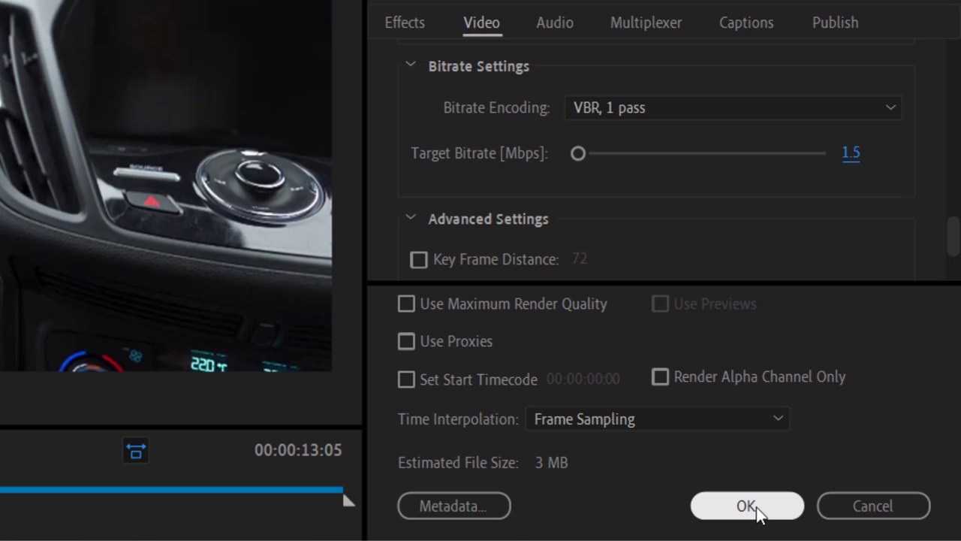
# Accept the export settings, run the queue to produce Video.mp4, and minimize Media Encoder.
pyautogui.click(757, 508)
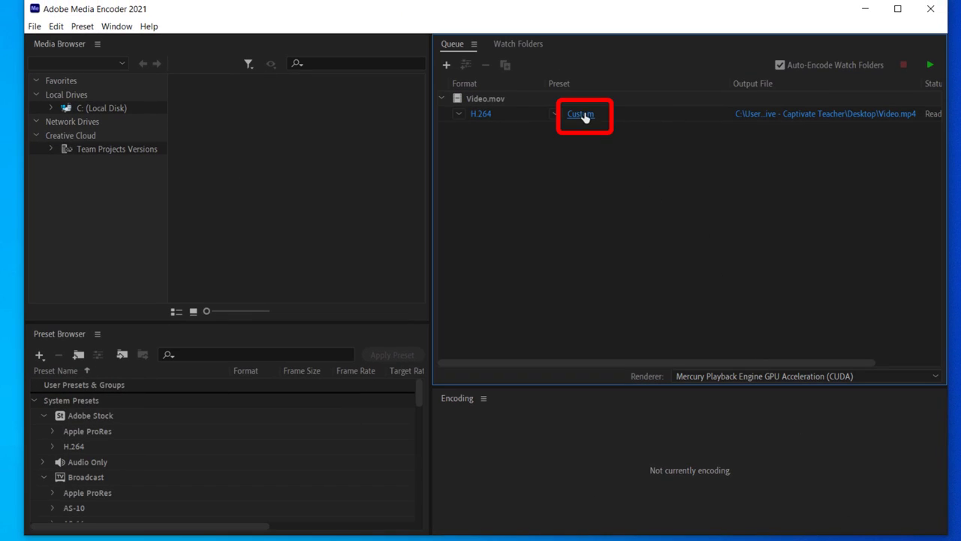
pyautogui.moveTo(585, 124)
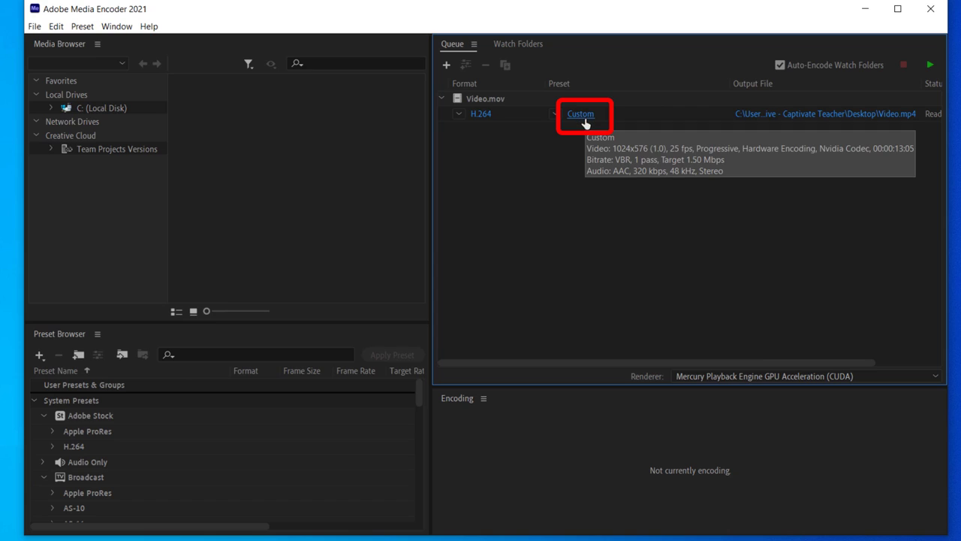
pyautogui.click(930, 67)
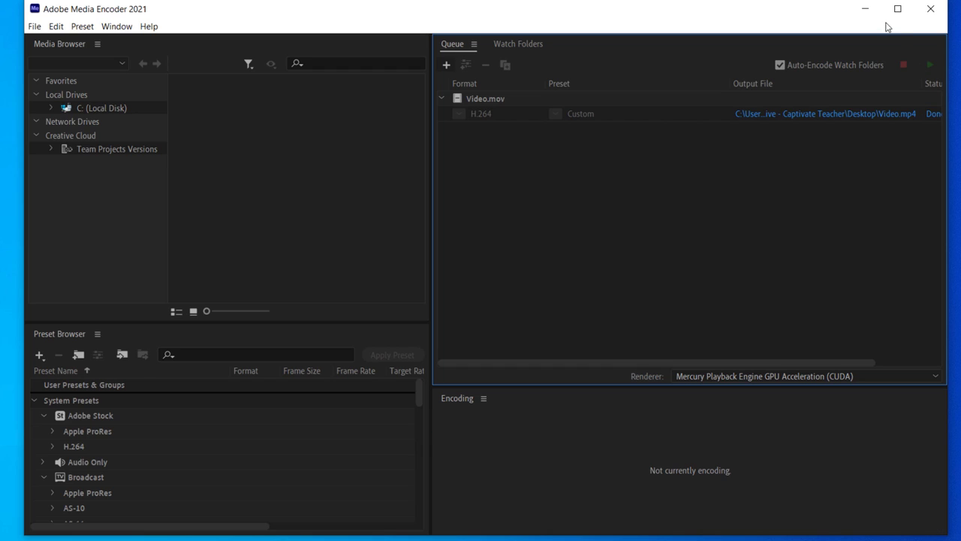
pyautogui.click(864, 9)
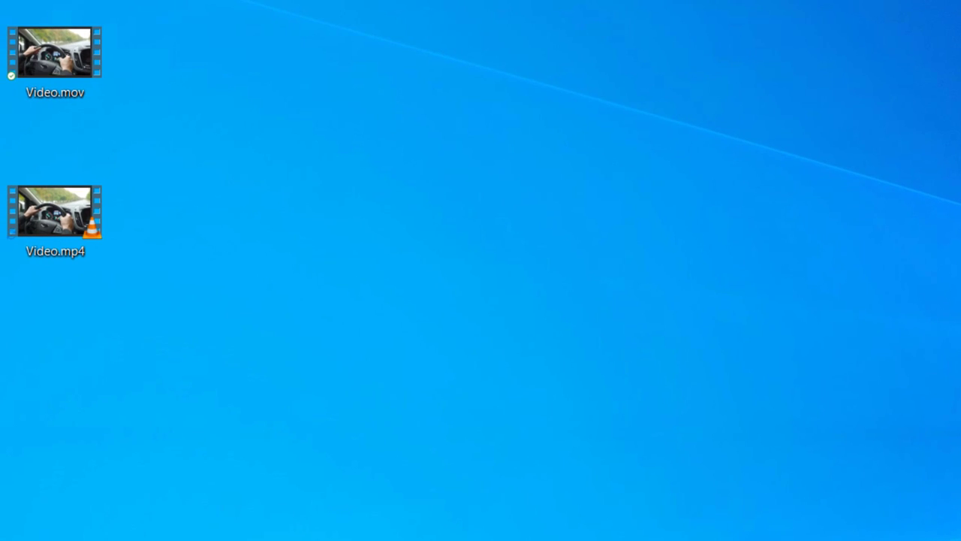
# Show Video.mov's Properties (5.64 MB) moved aside from the desktop icons.
pyautogui.rightClick(54, 59)
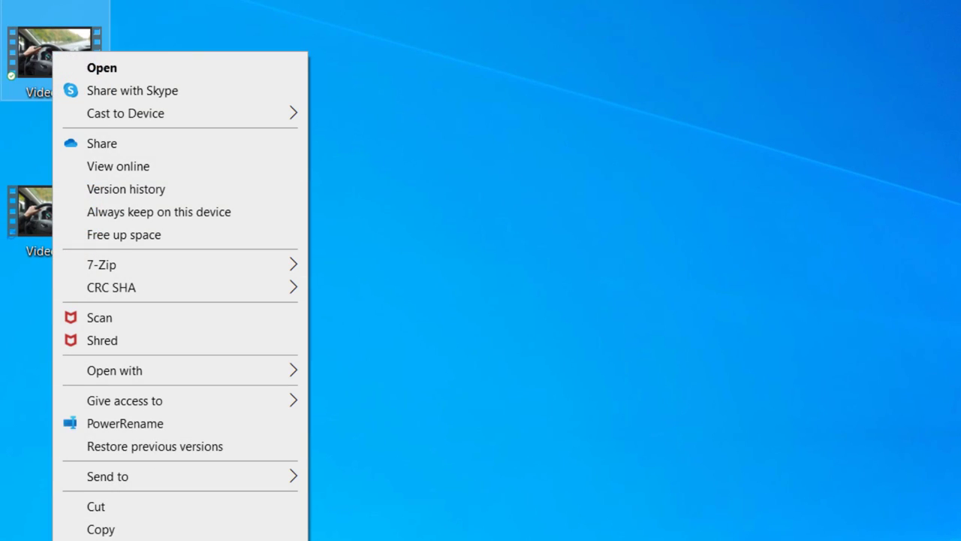
pyautogui.press('r')
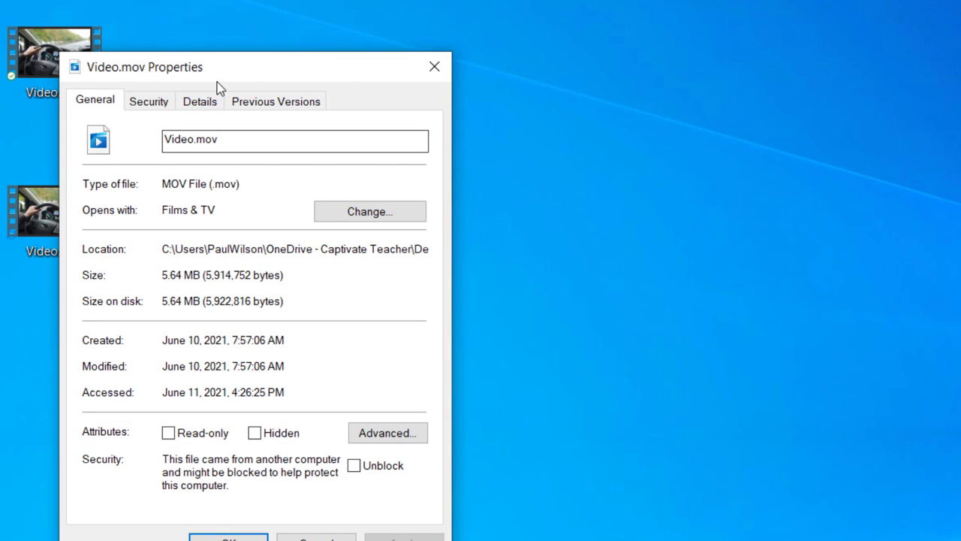
pyautogui.moveTo(217, 82); pyautogui.dragTo(299, 36)
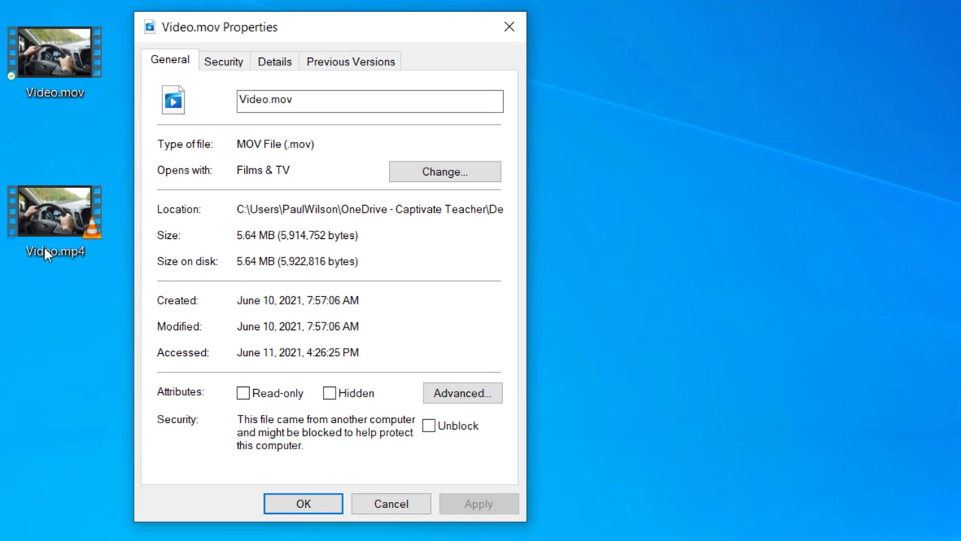
pyautogui.click(45, 227)
# Open Video.mp4's Properties beside Video.mov's and view its Details: 1024 × 576, 1691 kbps.
pyautogui.rightClick(45, 226)
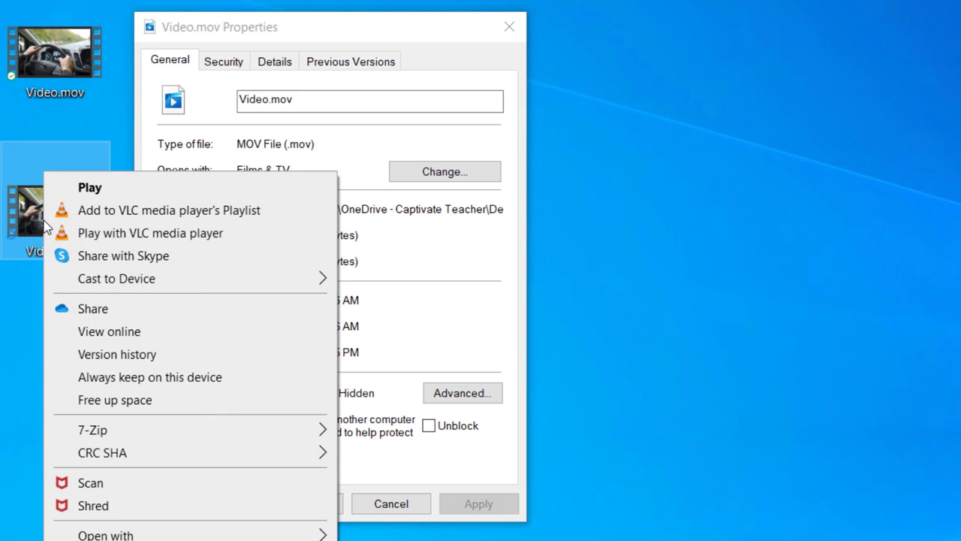
pyautogui.press('r')
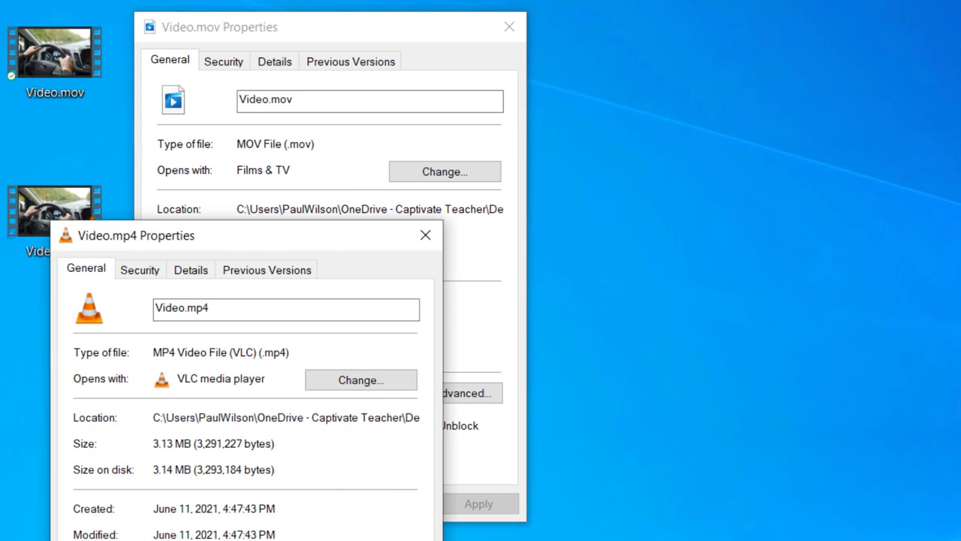
pyautogui.moveTo(256, 241); pyautogui.dragTo(744, 29)
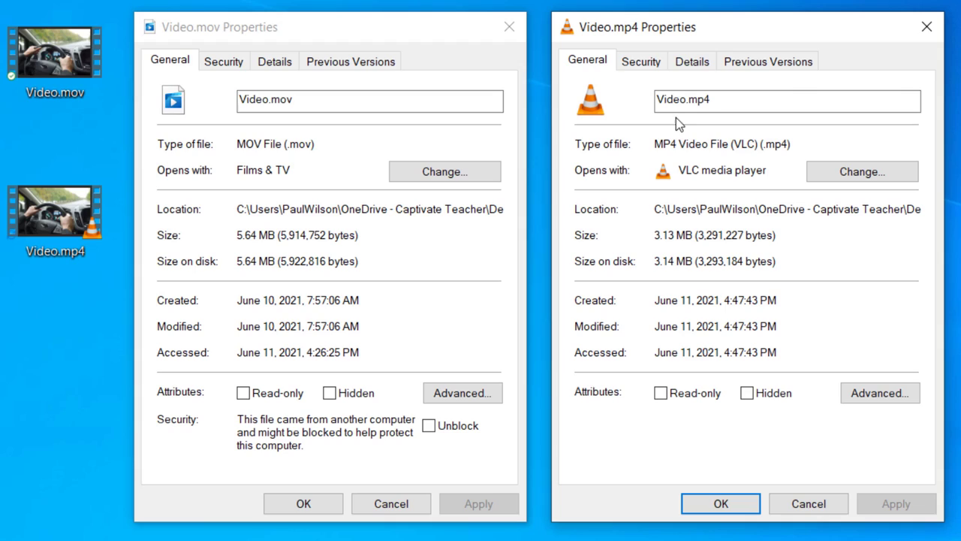
pyautogui.click(698, 65)
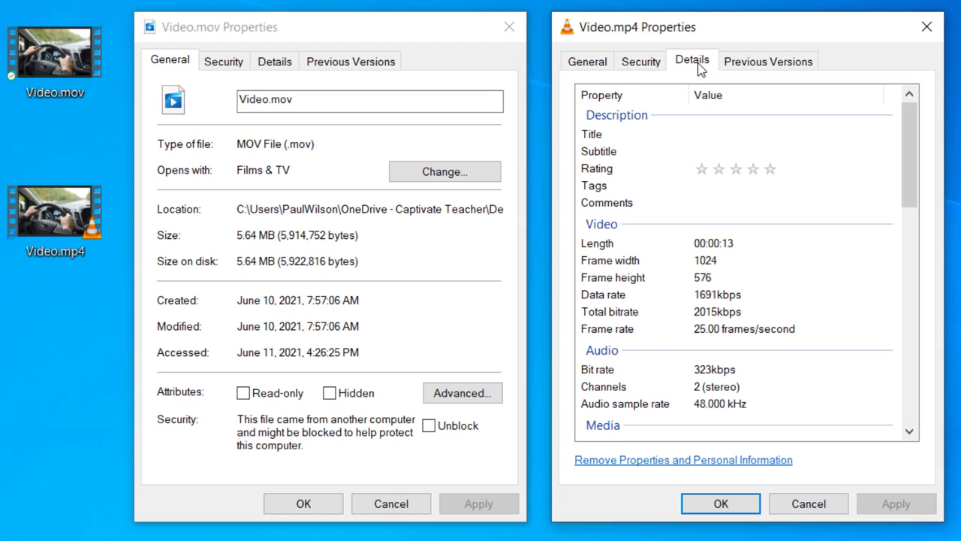